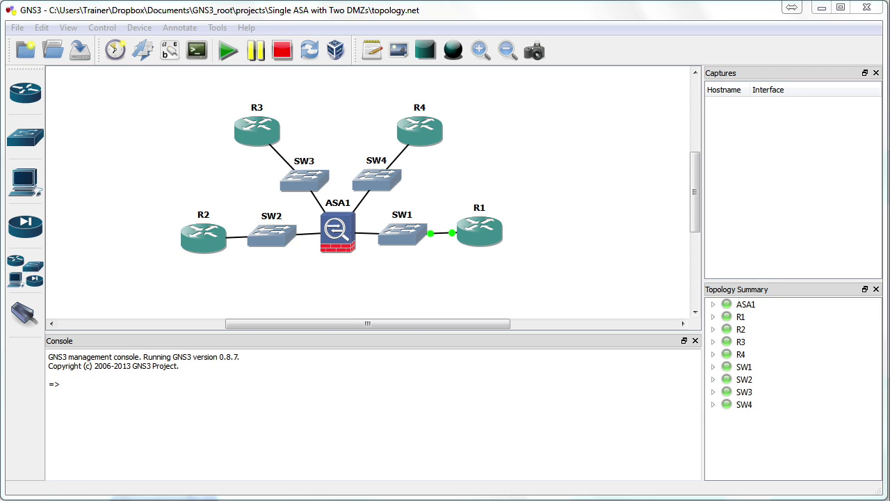
Hand-write the subnet 10.10.10.0/24 under SW1 with the screen pen
{"action": "left_click_drag", "start_coordinate": [375, 261], "coordinate": [375, 270]}
{"action": "left_click_drag", "start_coordinate": [383, 261], "coordinate": [399, 267]}
{"action": "mouse_move", "coordinate": [394, 283]}
{"action": "left_mouse_down"}
{"action": "mouse_move", "coordinate": [404, 280]}
{"action": "mouse_move", "coordinate": [404, 262]}
{"action": "mouse_move", "coordinate": [433, 261]}
{"action": "mouse_move", "coordinate": [392, 270]}
{"action": "mouse_move", "coordinate": [442, 270]}
{"action": "mouse_move", "coordinate": [450, 261]}
{"action": "mouse_move", "coordinate": [461, 272]}
{"action": "left_mouse_up"}
{"action": "mouse_move", "coordinate": [469, 261]}
{"action": "left_mouse_down"}
{"action": "mouse_move", "coordinate": [477, 271]}
{"action": "mouse_move", "coordinate": [490, 267]}
{"action": "left_mouse_up"}
{"action": "left_click_drag", "start_coordinate": [486, 258], "coordinate": [487, 272]}
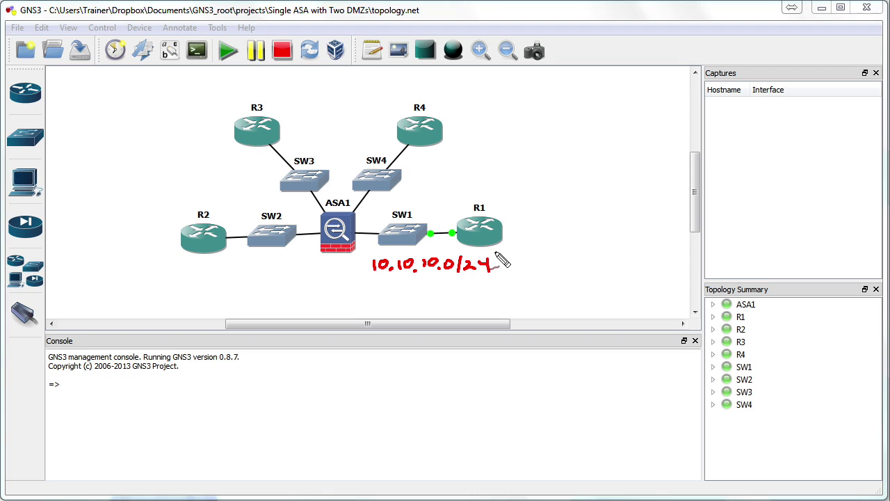
Hand-write the subnet 192.168.1.0/24 under SW2
{"action": "mouse_move", "coordinate": [219, 268]}
{"action": "left_mouse_down"}
{"action": "mouse_move", "coordinate": [218, 281]}
{"action": "mouse_move", "coordinate": [245, 280]}
{"action": "left_mouse_up"}
{"action": "left_click_drag", "start_coordinate": [247, 279], "coordinate": [255, 276]}
{"action": "mouse_move", "coordinate": [262, 264]}
{"action": "left_mouse_down"}
{"action": "mouse_move", "coordinate": [260, 276]}
{"action": "mouse_move", "coordinate": [271, 265]}
{"action": "mouse_move", "coordinate": [277, 276]}
{"action": "left_mouse_up"}
{"action": "left_click_drag", "start_coordinate": [283, 260], "coordinate": [283, 272]}
{"action": "mouse_move", "coordinate": [290, 272]}
{"action": "left_mouse_down"}
{"action": "mouse_move", "coordinate": [297, 258]}
{"action": "mouse_move", "coordinate": [302, 275]}
{"action": "mouse_move", "coordinate": [321, 274]}
{"action": "left_mouse_up"}
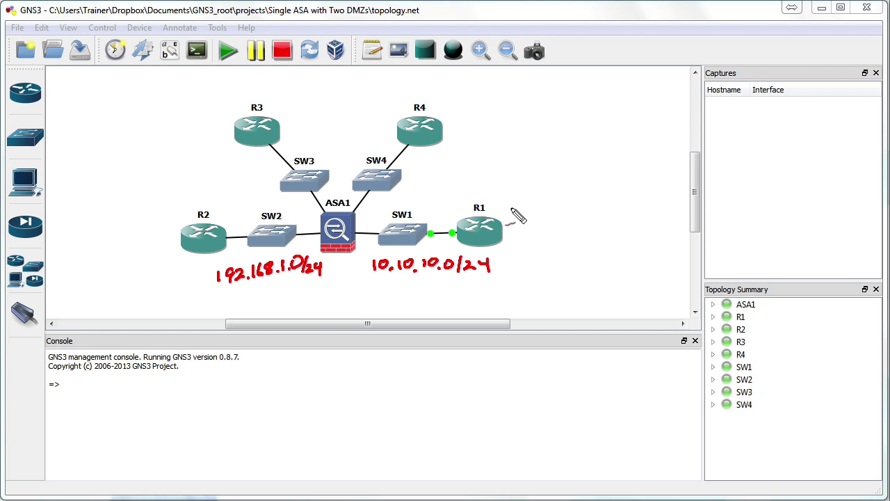
Write 10.20.20.0/24 beside R1, label it L0, underline it, and add a dash after 192.168.1.0/24
{"action": "mouse_move", "coordinate": [512, 205]}
{"action": "left_mouse_down"}
{"action": "mouse_move", "coordinate": [513, 215]}
{"action": "mouse_move", "coordinate": [596, 181]}
{"action": "mouse_move", "coordinate": [629, 182]}
{"action": "left_mouse_up"}
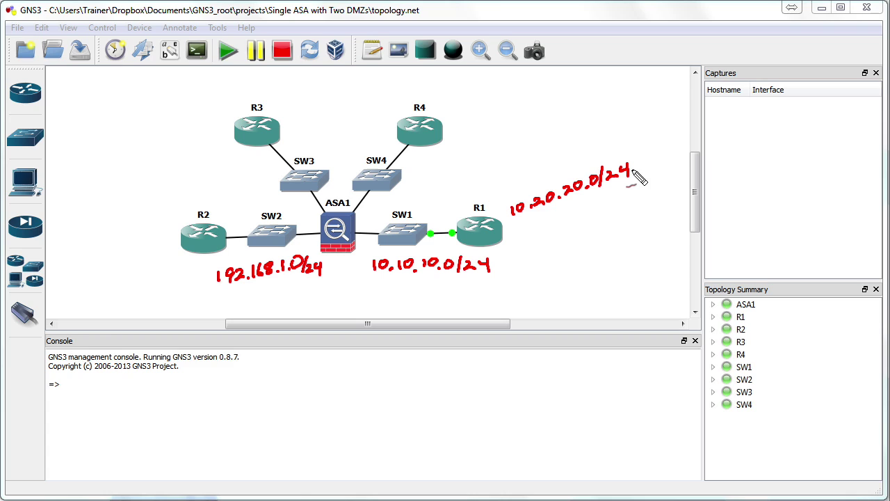
{"action": "mouse_move", "coordinate": [537, 160]}
{"action": "left_mouse_down"}
{"action": "mouse_move", "coordinate": [547, 171]}
{"action": "mouse_move", "coordinate": [554, 160]}
{"action": "left_mouse_up"}
{"action": "left_click_drag", "start_coordinate": [531, 227], "coordinate": [638, 195]}
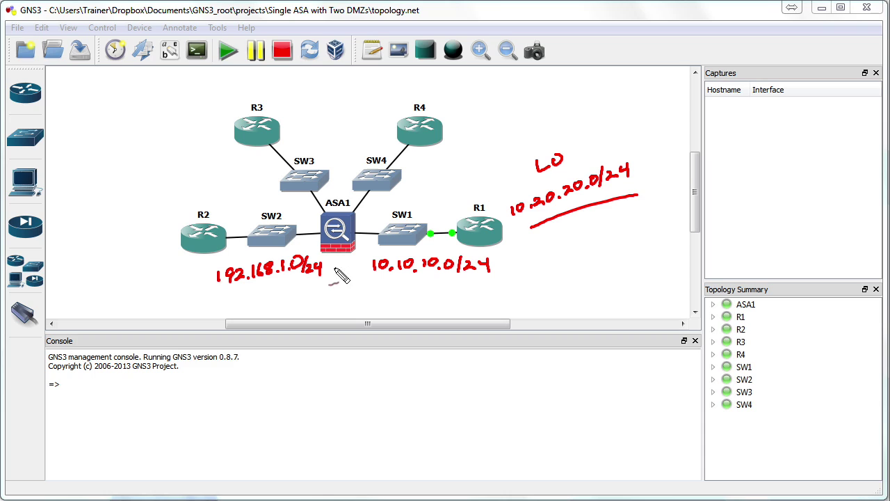
{"action": "left_click_drag", "start_coordinate": [327, 268], "coordinate": [348, 267]}
Draw an arrow at R2 and write its subnet 192.168.2.0/24 beside it
{"action": "mouse_move", "coordinate": [175, 192]}
{"action": "left_mouse_down"}
{"action": "mouse_move", "coordinate": [176, 214]}
{"action": "mouse_move", "coordinate": [188, 202]}
{"action": "left_mouse_up"}
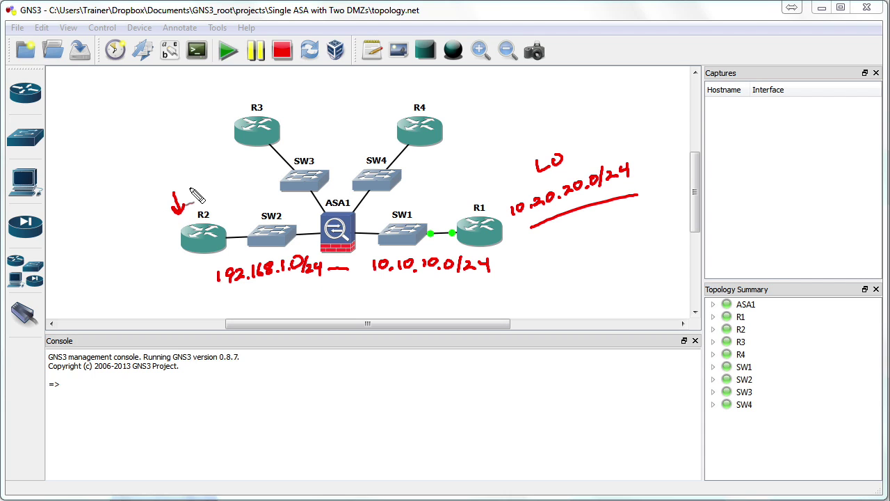
{"action": "mouse_move", "coordinate": [85, 178]}
{"action": "left_mouse_down"}
{"action": "mouse_move", "coordinate": [86, 196]}
{"action": "mouse_move", "coordinate": [141, 182]}
{"action": "mouse_move", "coordinate": [170, 158]}
{"action": "mouse_move", "coordinate": [177, 178]}
{"action": "mouse_move", "coordinate": [191, 156]}
{"action": "mouse_move", "coordinate": [198, 166]}
{"action": "mouse_move", "coordinate": [217, 162]}
{"action": "left_mouse_up"}
{"action": "left_click", "coordinate": [131, 182]}
{"action": "left_click", "coordinate": [197, 165]}
{"action": "mouse_move", "coordinate": [228, 142]}
{"action": "left_mouse_down"}
{"action": "mouse_move", "coordinate": [221, 164]}
{"action": "mouse_move", "coordinate": [245, 165]}
{"action": "left_mouse_up"}
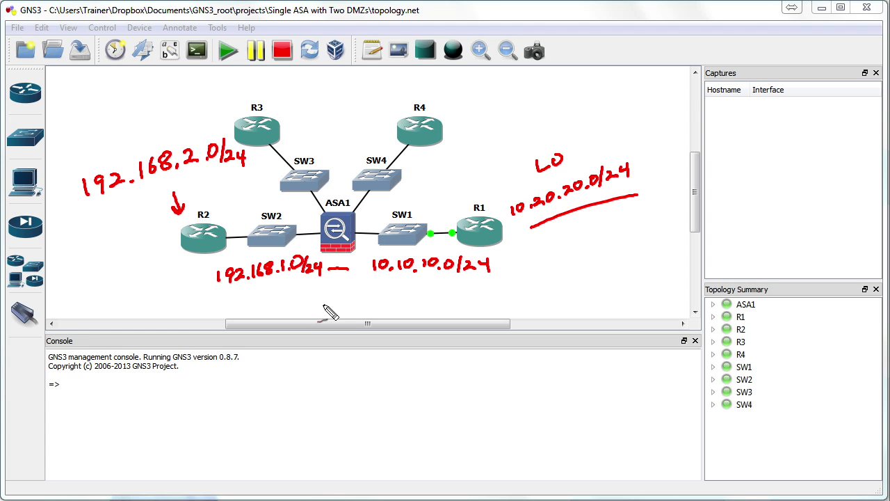
Draw a D.R. arrow under 192.168.1.0/24 toward R2 and underline R2
{"action": "mouse_move", "coordinate": [331, 303]}
{"action": "left_mouse_down"}
{"action": "mouse_move", "coordinate": [264, 306]}
{"action": "mouse_move", "coordinate": [274, 313]}
{"action": "mouse_move", "coordinate": [303, 292]}
{"action": "mouse_move", "coordinate": [323, 299]}
{"action": "left_mouse_up"}
{"action": "left_click", "coordinate": [308, 297]}
{"action": "left_click", "coordinate": [330, 298]}
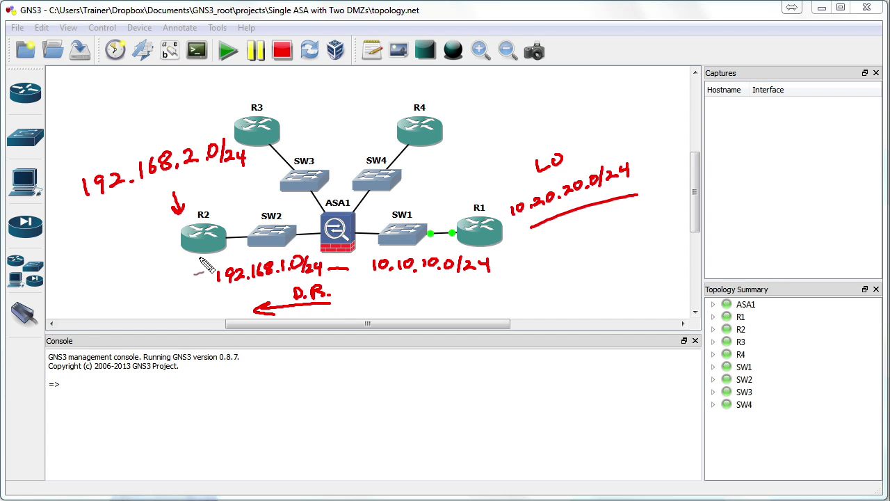
{"action": "mouse_move", "coordinate": [188, 259]}
{"action": "left_mouse_down"}
{"action": "mouse_move", "coordinate": [226, 256]}
{"action": "mouse_move", "coordinate": [208, 273]}
{"action": "left_mouse_up"}
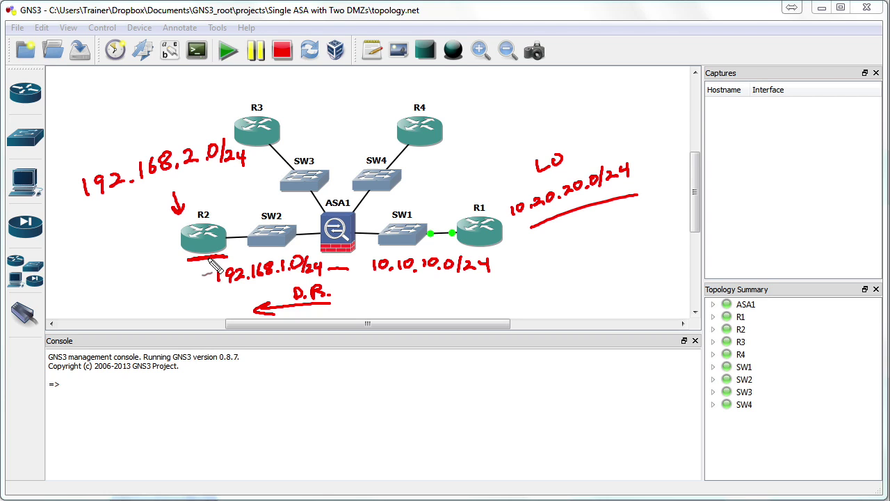
Draw a curved arrow toward the inside network and underline 10.20.20.0/24 again
{"action": "mouse_move", "coordinate": [354, 282]}
{"action": "left_mouse_down"}
{"action": "mouse_move", "coordinate": [427, 308]}
{"action": "mouse_move", "coordinate": [443, 300]}
{"action": "left_mouse_up"}
{"action": "left_click_drag", "start_coordinate": [427, 295], "coordinate": [425, 315]}
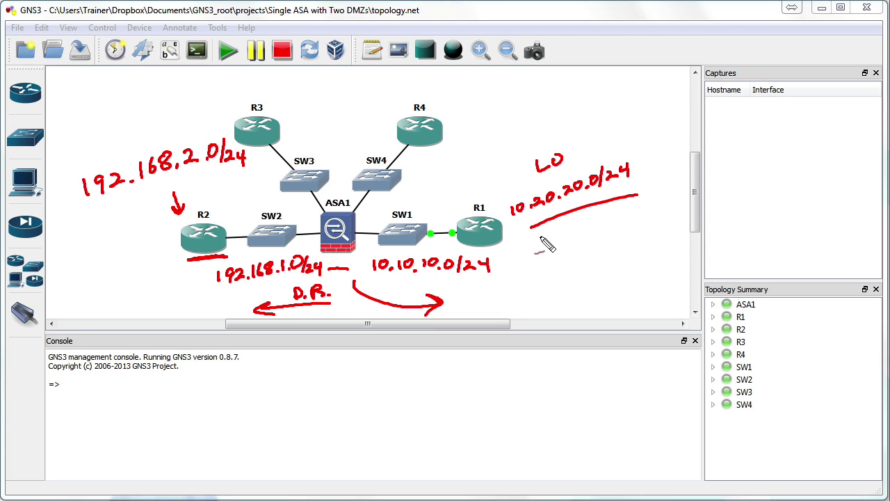
{"action": "left_click_drag", "start_coordinate": [540, 237], "coordinate": [661, 203]}
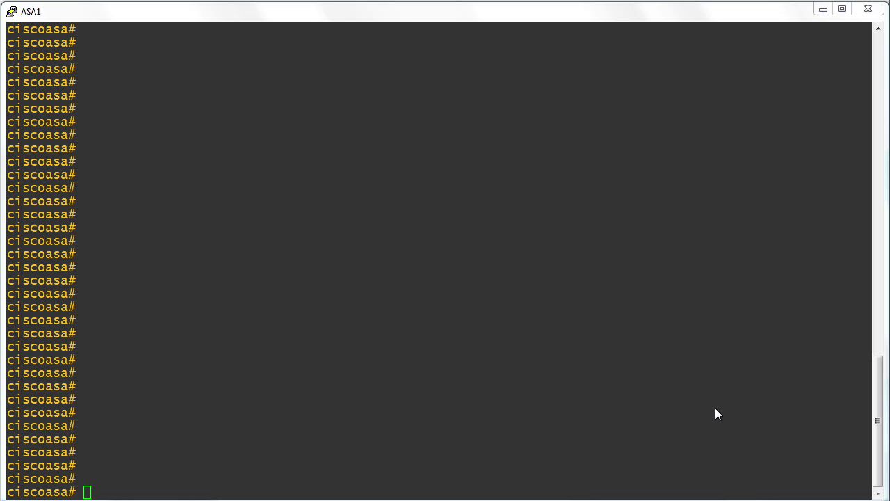
Run 'show int ip br' and highlight GigabitEthernet0 192.168.1.100 and GigabitEthernet1 10.10.10.100
{"action": "left_click", "coordinate": [380, 369]}
{"action": "type", "text": "s"}
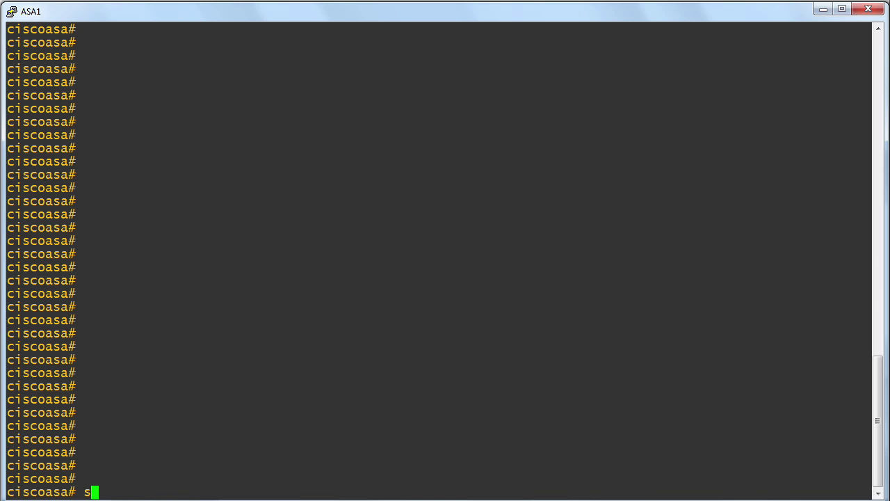
{"action": "type", "text": "how int ip br"}
{"action": "key", "text": "Return"}
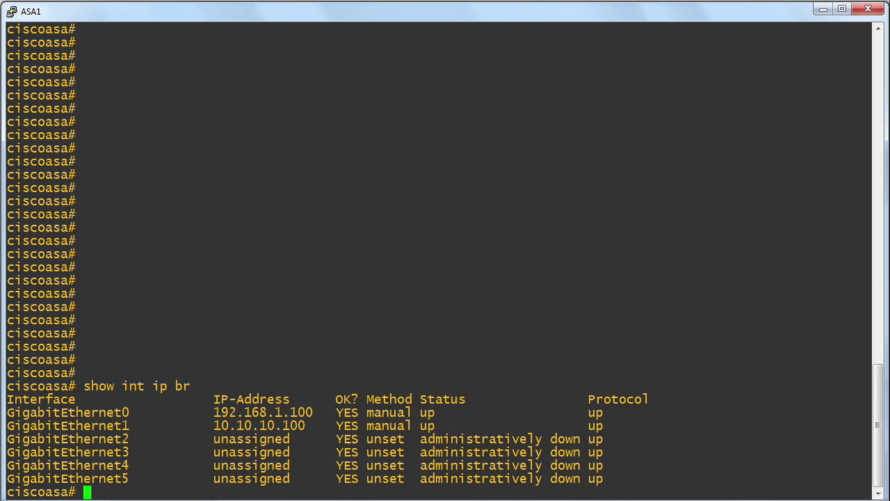
{"action": "left_click_drag", "start_coordinate": [137, 413], "coordinate": [115, 413]}
{"action": "left_click_drag", "start_coordinate": [200, 413], "coordinate": [324, 413]}
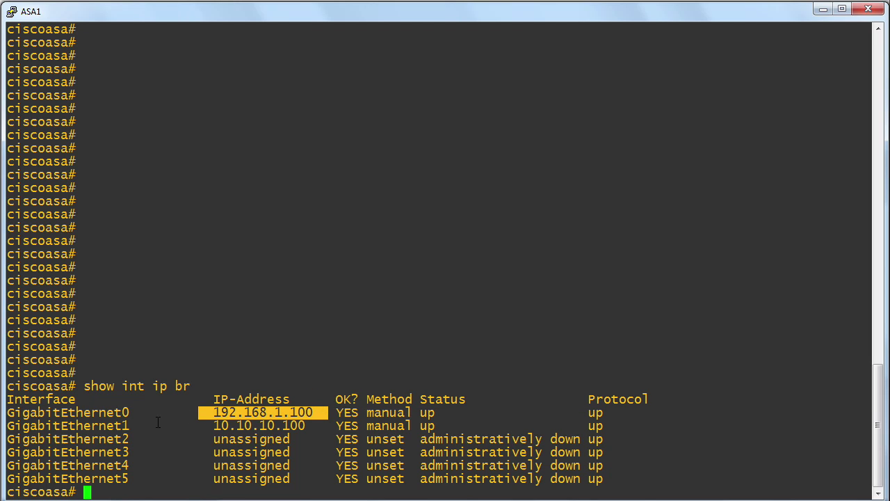
{"action": "left_click_drag", "start_coordinate": [142, 425], "coordinate": [108, 426]}
{"action": "left_click_drag", "start_coordinate": [209, 425], "coordinate": [321, 425]}
Run 'show nameif' to list the Outside and Inside interface names
{"action": "left_click", "coordinate": [353, 319]}
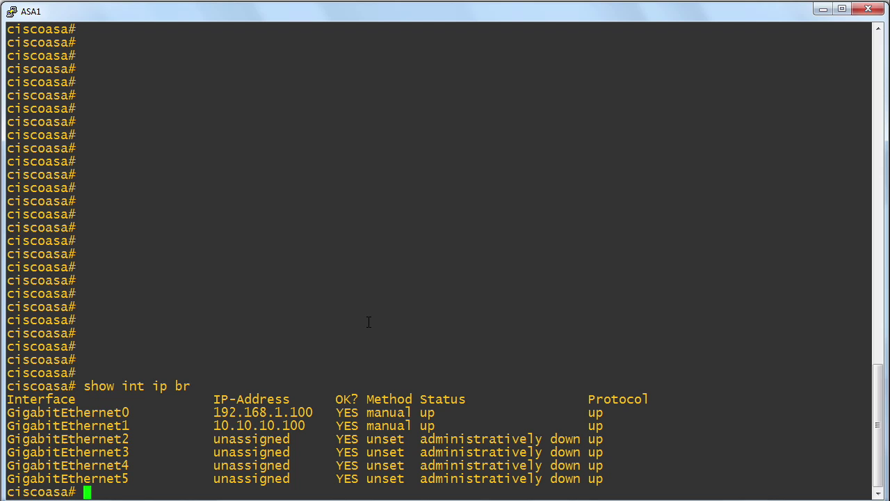
{"action": "type", "text": "show nameif"}
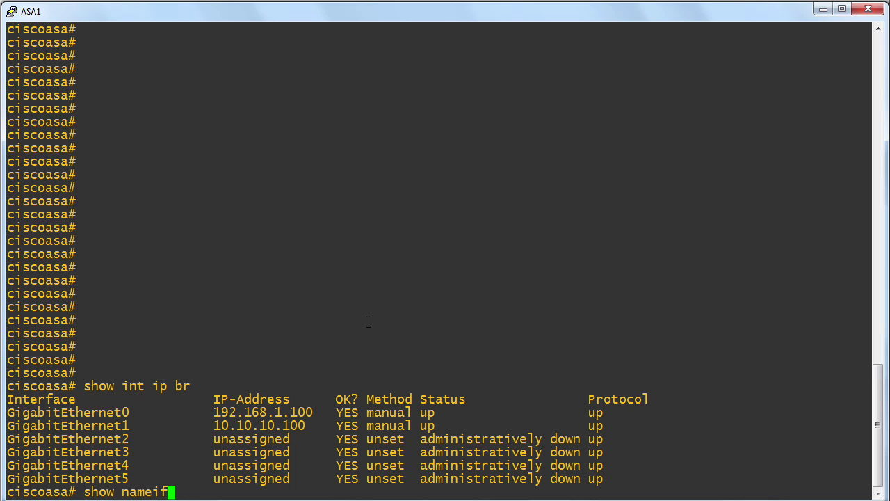
{"action": "key", "text": "Return"}
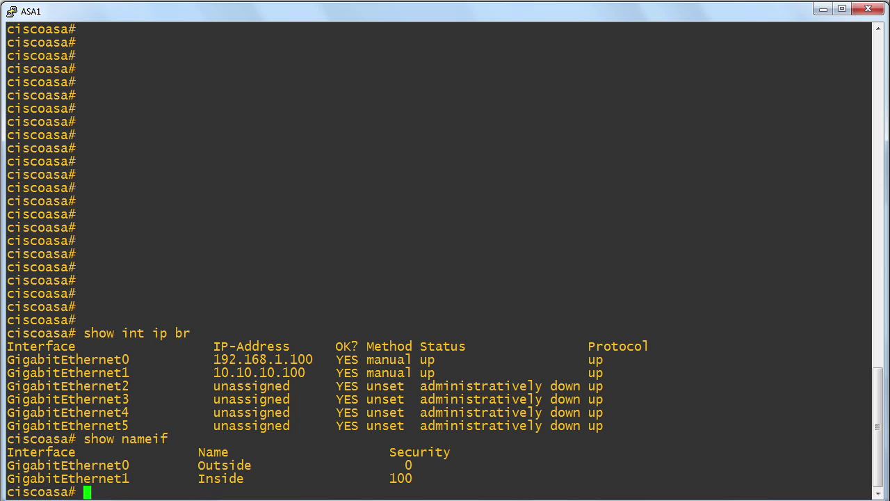
Ping 192.168.1.1 from ASA1, succeeding 5/5
{"action": "key", "text": "Return"}
{"action": "key", "text": "Return"}
{"action": "type", "text": "p"}
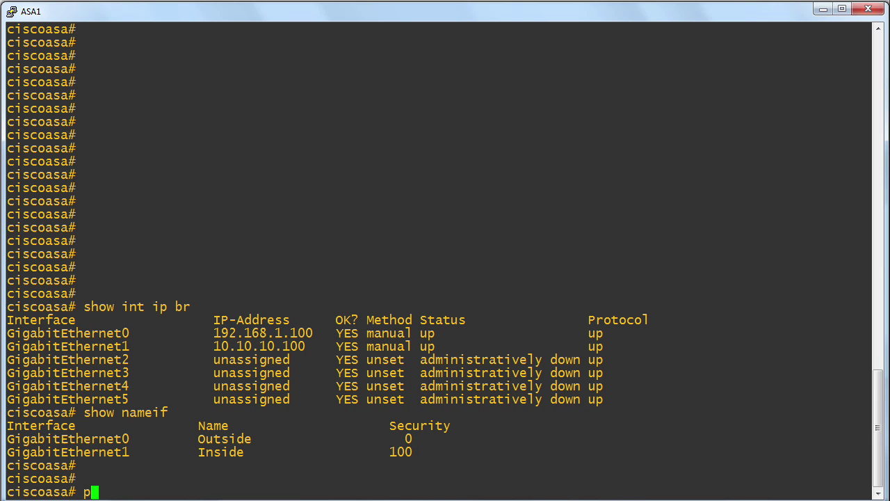
{"action": "type", "text": "ing 192.1"}
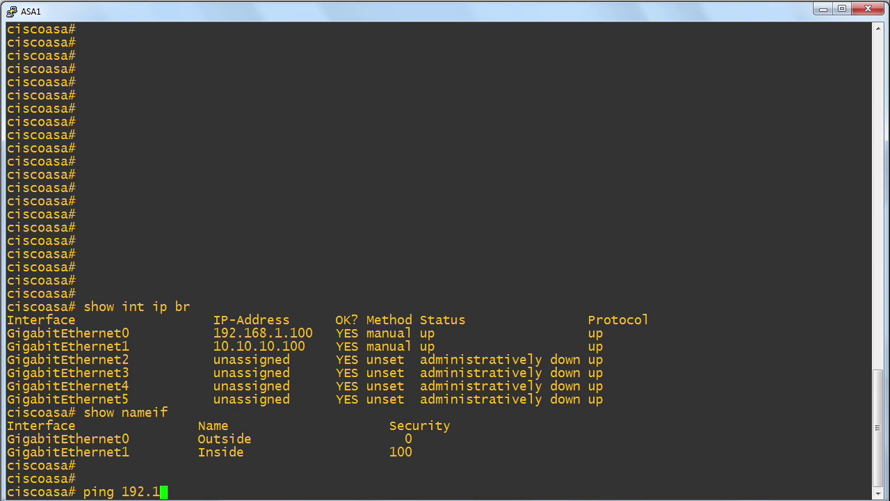
{"action": "type", "text": "68.1.1"}
{"action": "key", "text": "Return"}
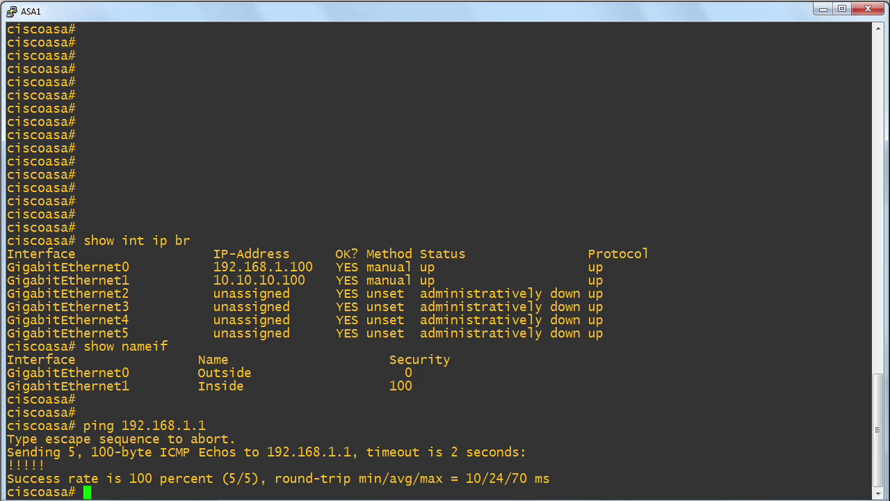
Ping 10.10.10.1, correcting a typo, and point out the 4/5 success line
{"action": "type", "text": "ping 10.01"}
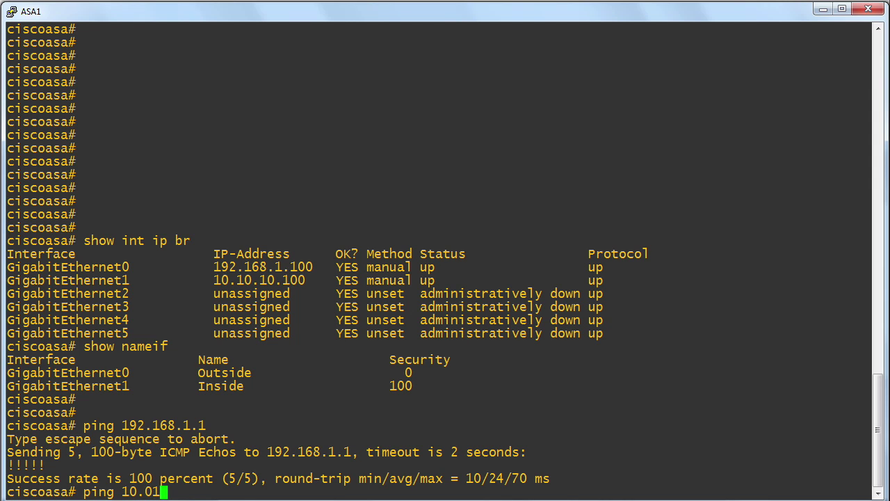
{"action": "key", "text": "BackSpace"}
{"action": "key", "text": "BackSpace"}
{"action": "type", "text": "10.10.1"}
{"action": "key", "text": "Return"}
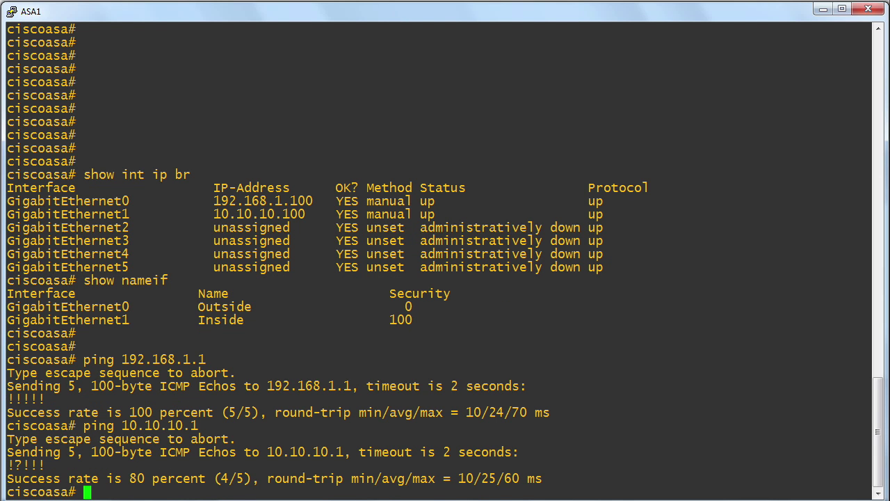
{"action": "key", "text": "Return"}
{"action": "key", "text": "Return"}
{"action": "key", "text": "Return"}
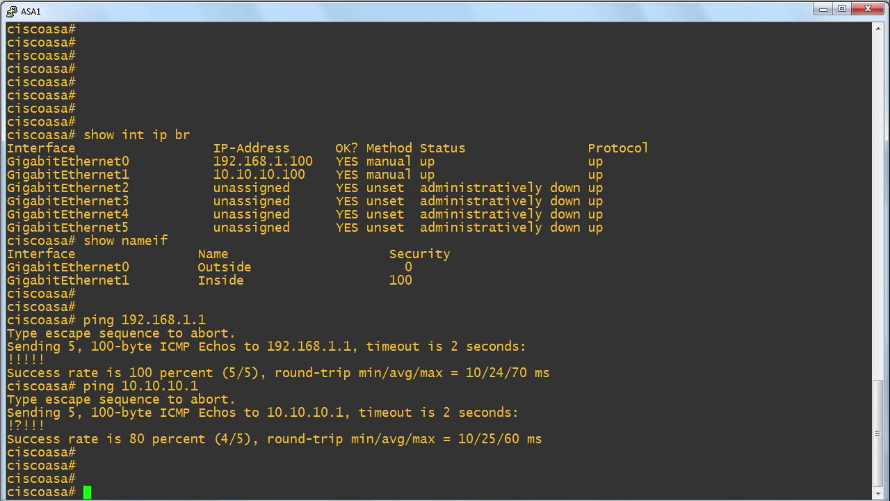
{"action": "left_click_drag", "start_coordinate": [10, 413], "coordinate": [22, 425]}
{"action": "left_click", "coordinate": [22, 420]}
In config mode, add 'route Outside 0.0.0.0 0.0.0.0 192.168.1.1' and its shorthand 'route Outside 0 0 192.168.1.1'
{"action": "type", "text": "conf t"}
{"action": "key", "text": "Return"}
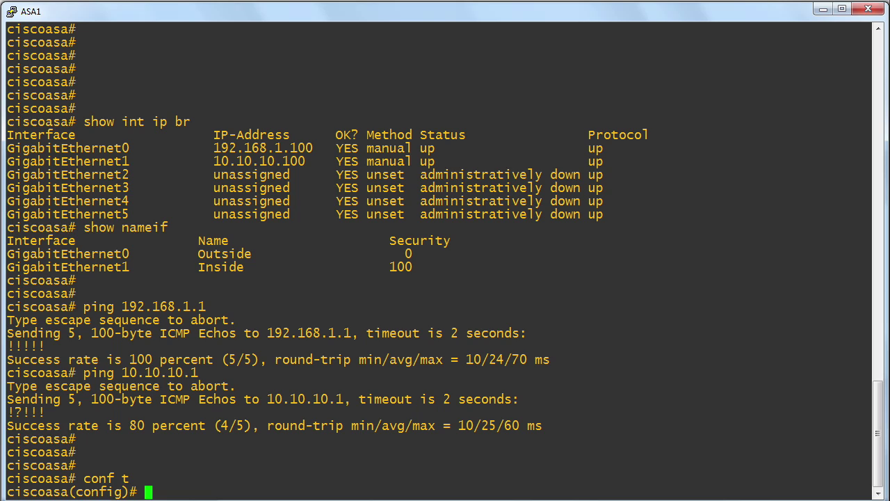
{"action": "type", "text": "route"}
{"action": "type", "text": "Outside"}
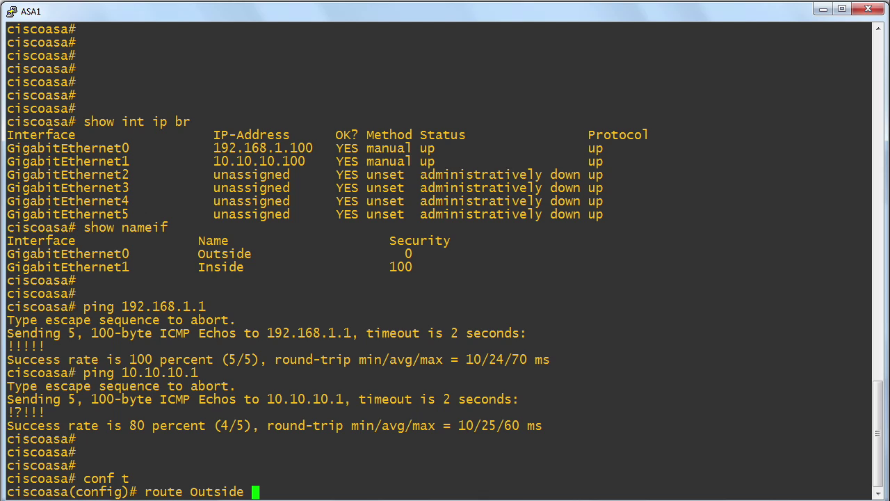
{"action": "type", "text": "0.0.0.0 0.0.0.0"}
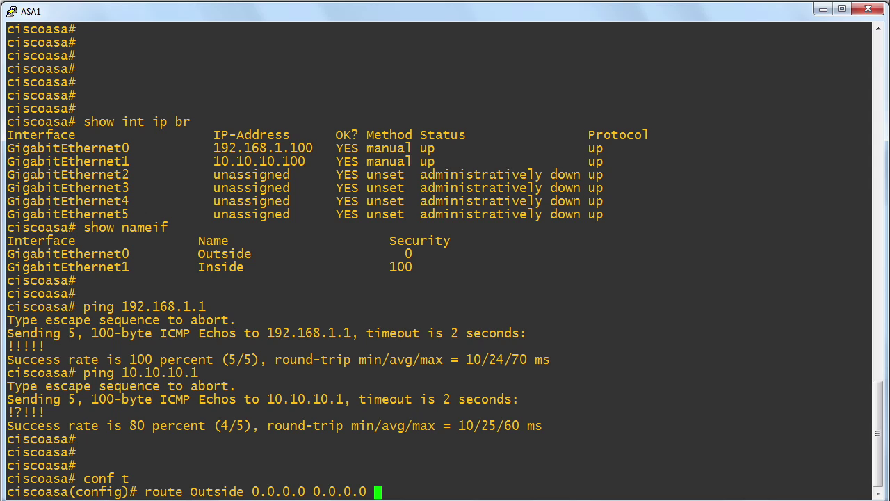
{"action": "type", "text": "192.168.1.1"}
{"action": "key", "text": "Return"}
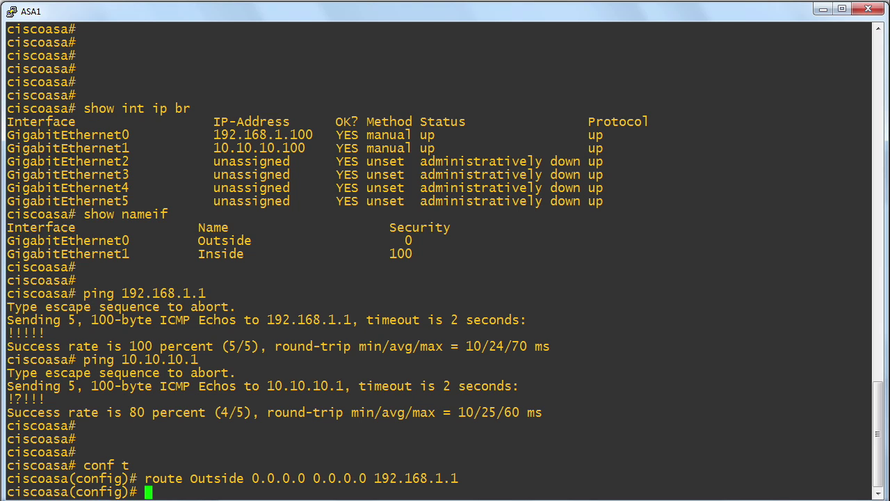
{"action": "type", "text": "route O"}
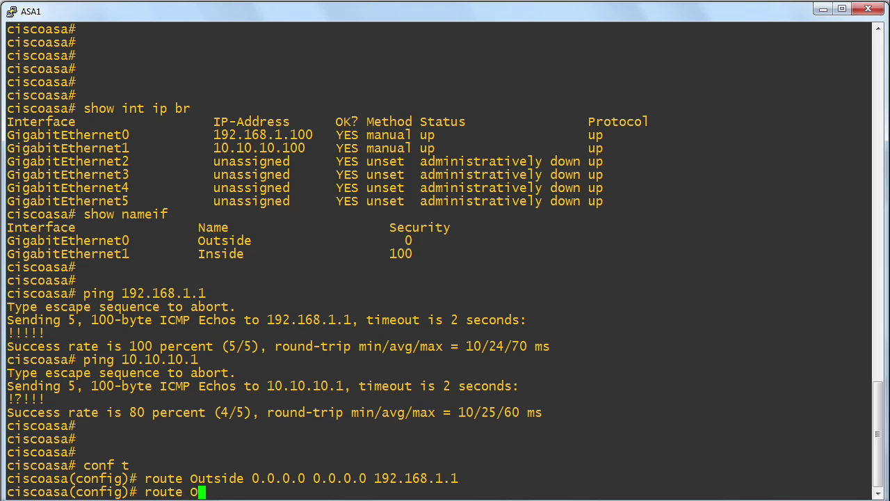
{"action": "type", "text": "utside 0 0 "}
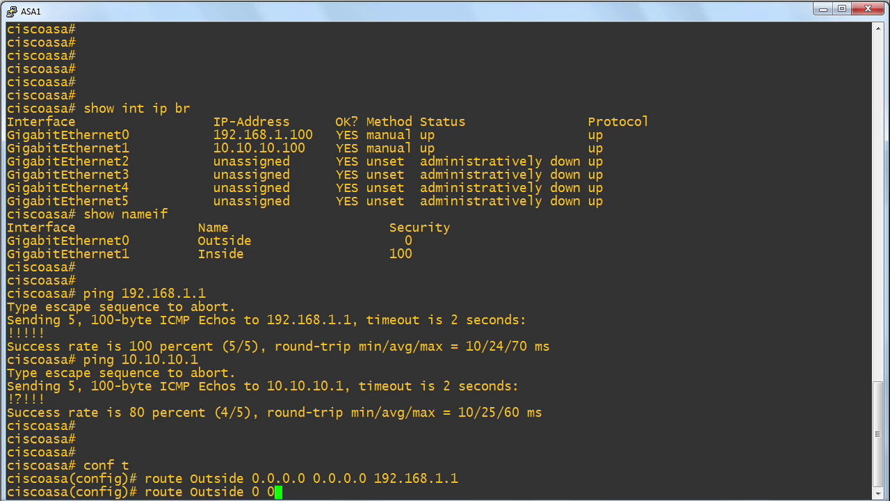
{"action": "type", "text": "192.168.1.1"}
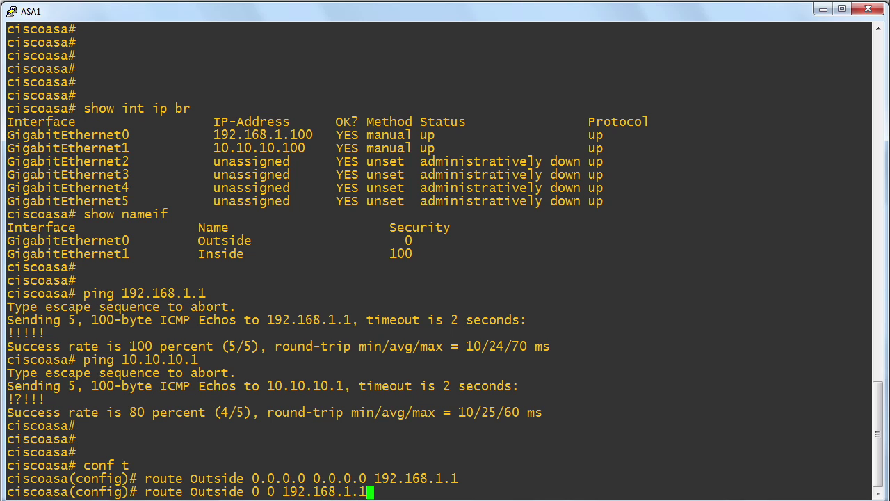
{"action": "key", "text": "Return"}
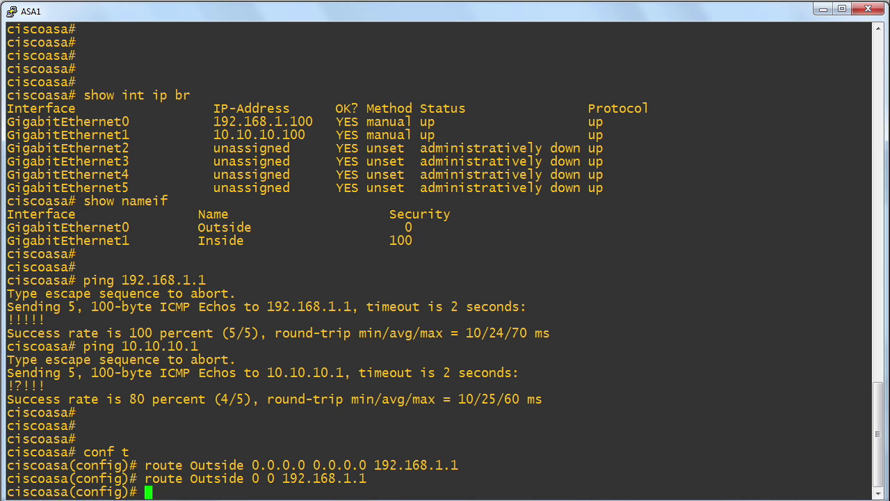
Run 'show route' and highlight the S* default route and candidate default legend
{"action": "type", "text": "show route"}
{"action": "key", "text": "Return"}
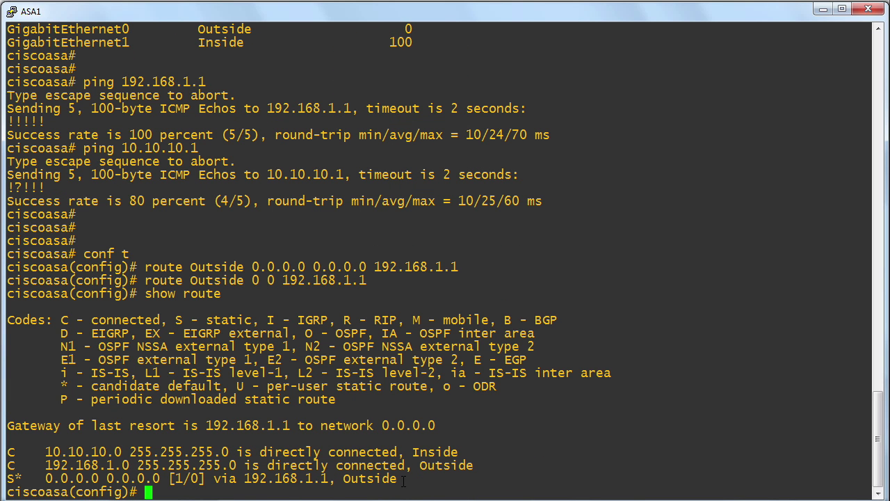
{"action": "left_click_drag", "start_coordinate": [403, 480], "coordinate": [12, 479]}
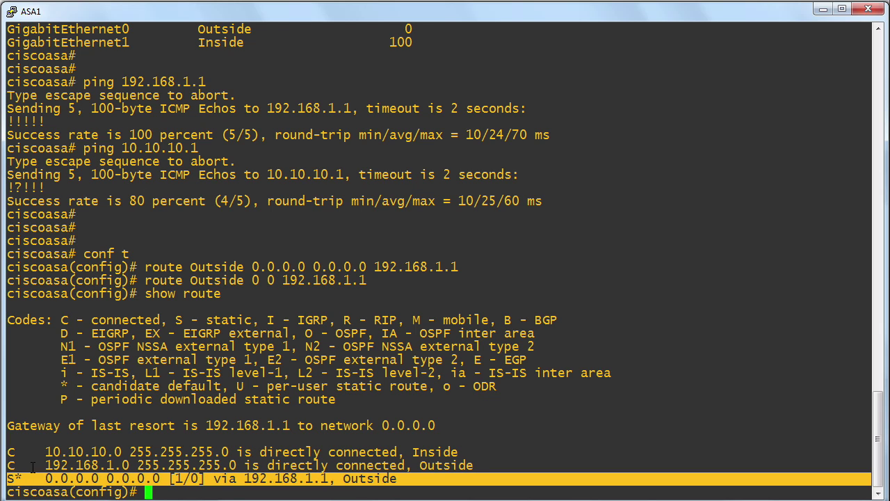
{"action": "left_click", "coordinate": [38, 464]}
{"action": "left_click_drag", "start_coordinate": [29, 479], "coordinate": [17, 478]}
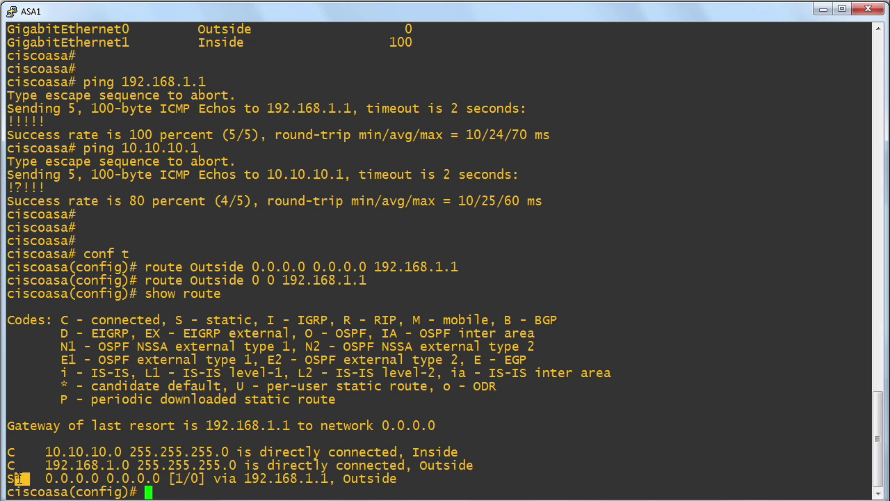
{"action": "left_click", "coordinate": [145, 453]}
{"action": "left_click_drag", "start_coordinate": [61, 385], "coordinate": [229, 387]}
{"action": "left_click", "coordinate": [210, 344]}
{"action": "key", "text": "Return"}
{"action": "key", "text": "Return"}
{"action": "key", "text": "Return"}
{"action": "key", "text": "Return"}
Add 'route Inside 10.20.20.0 255.255.255.0 10.10.10.1', fixing the next-hop typo
{"action": "type", "text": "route "}
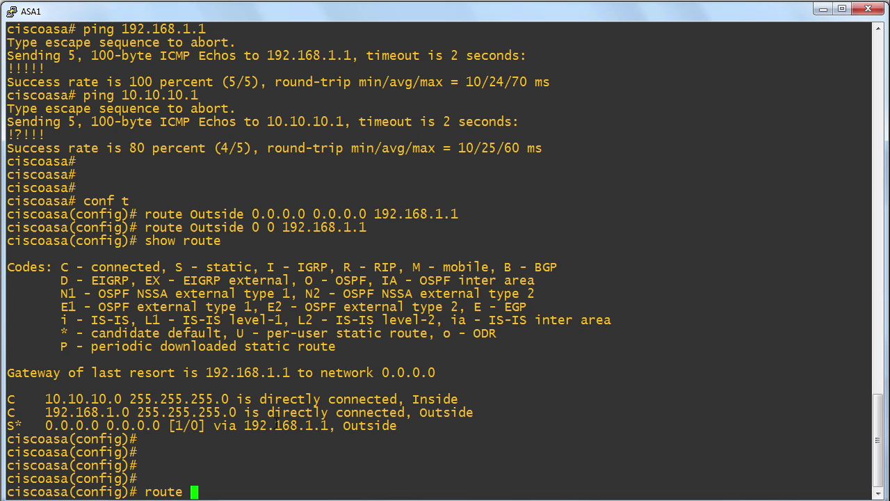
{"action": "type", "text": "Inside 10.20."}
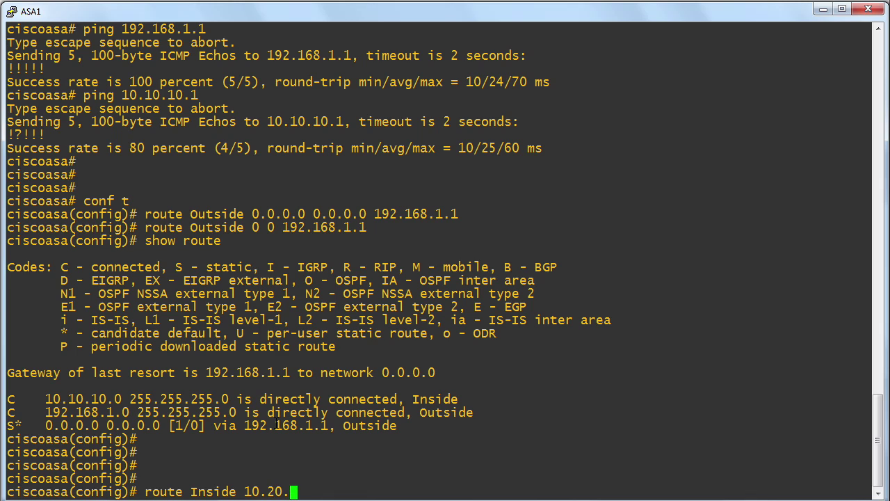
{"action": "type", "text": "20.0"}
{"action": "type", "text": " 255.2"}
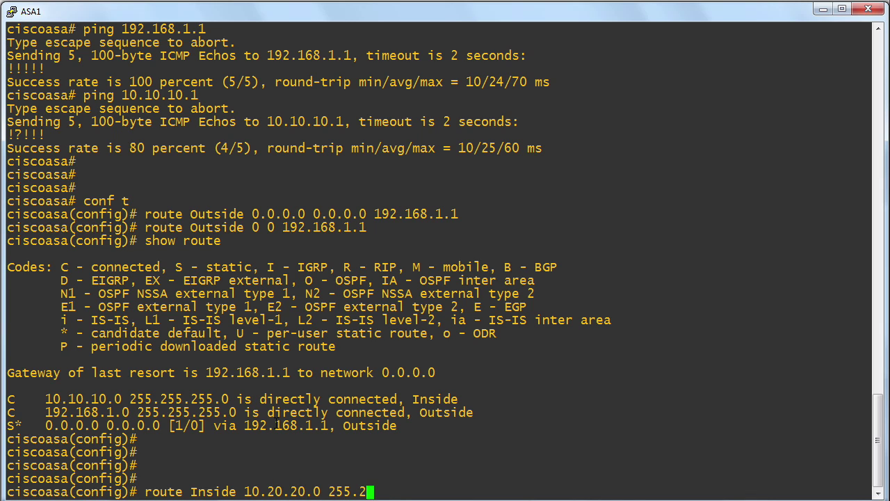
{"action": "type", "text": "55.255.0"}
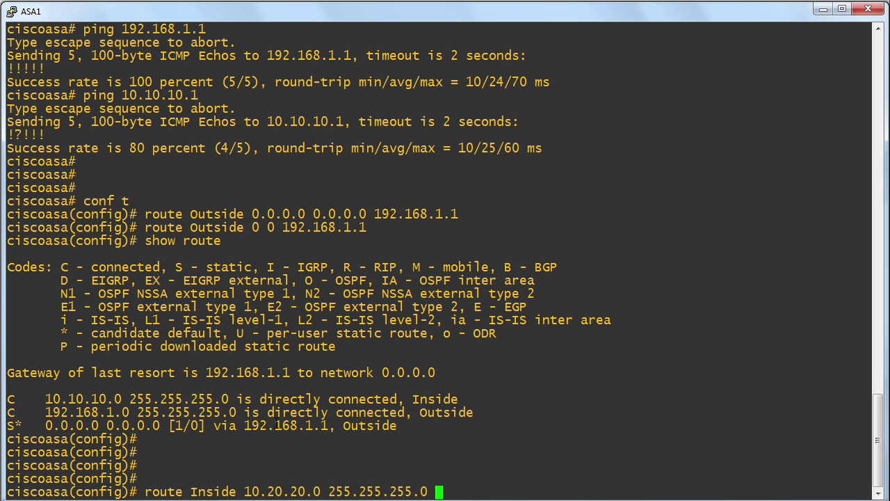
{"action": "type", "text": " 10.10.10"}
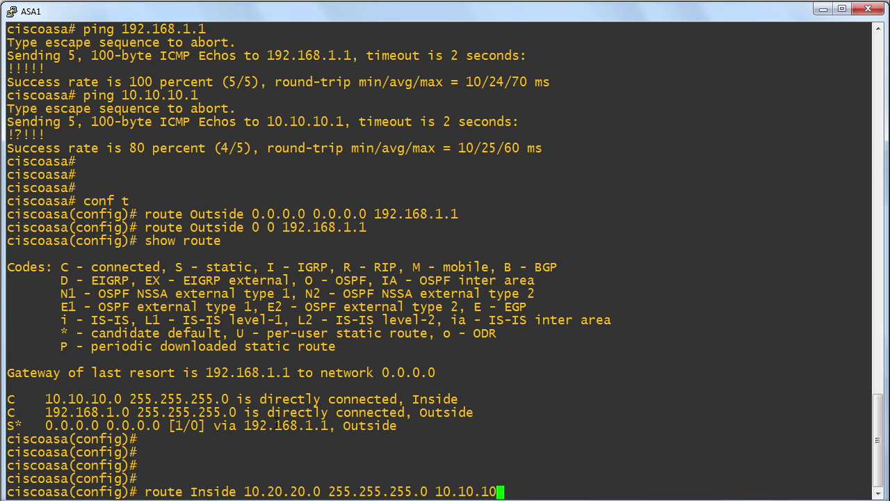
{"action": "type", "text": "1"}
{"action": "key", "text": "BackSpace"}
{"action": "type", "text": ".1"}
{"action": "key", "text": "Return"}
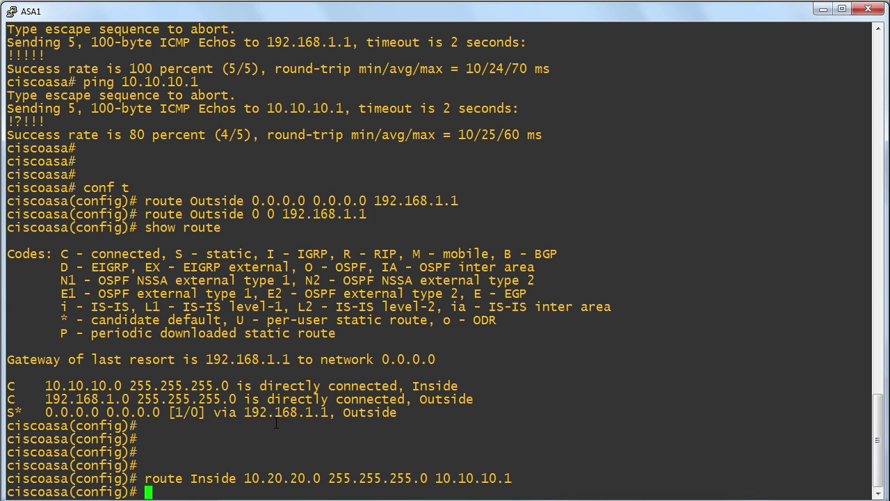
Run 'show route' to confirm the new 10.20.20.0 static route
{"action": "key", "text": "Return"}
{"action": "key", "text": "Return"}
{"action": "key", "text": "Return"}
{"action": "type", "text": "show route"}
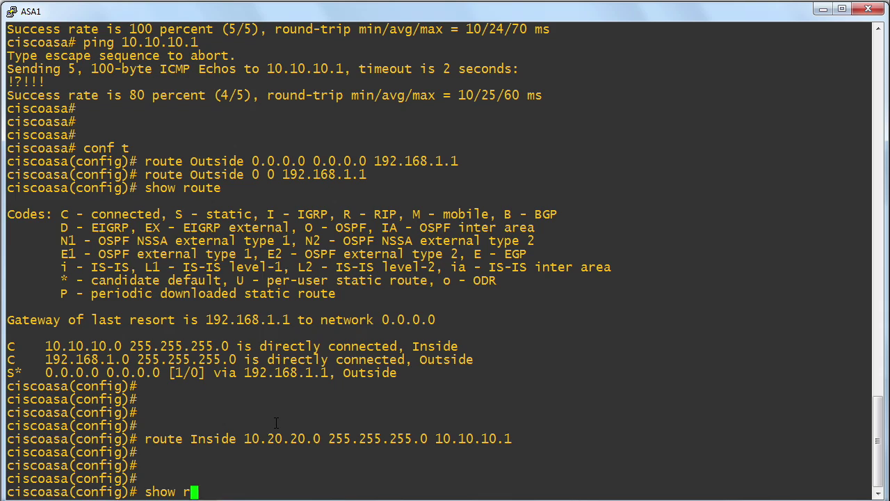
{"action": "key", "text": "Return"}
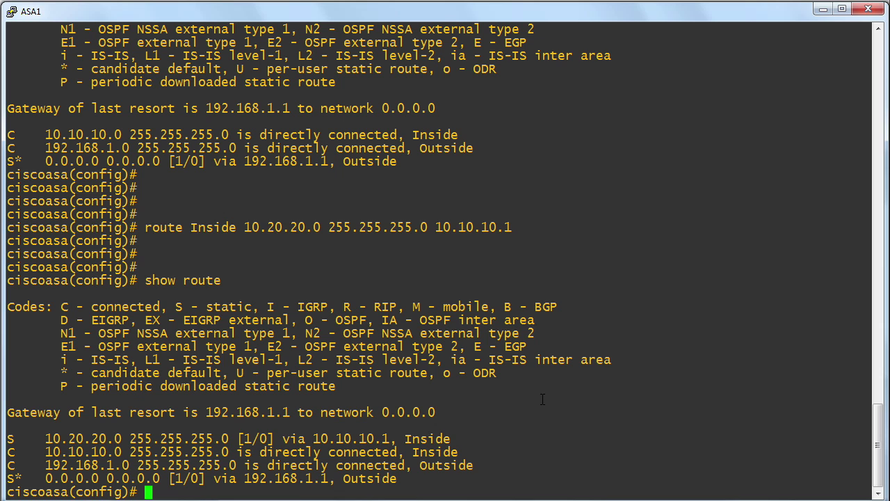
{"action": "key", "text": "Return"}
{"action": "key", "text": "Return"}
{"action": "key", "text": "Return"}
{"action": "key", "text": "Return"}
{"action": "key", "text": "Return"}
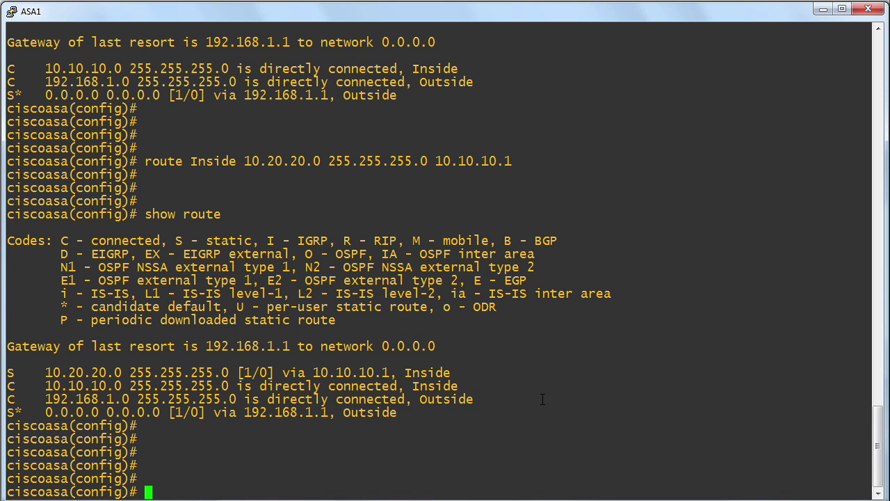
Leave config mode with 'end' and ping 192.168.2.2, succeeding 5/5
{"action": "type", "text": "end"}
{"action": "key", "text": "Return"}
{"action": "key", "text": "Return"}
{"action": "key", "text": "Return"}
{"action": "key", "text": "Return"}
{"action": "key", "text": "Return"}
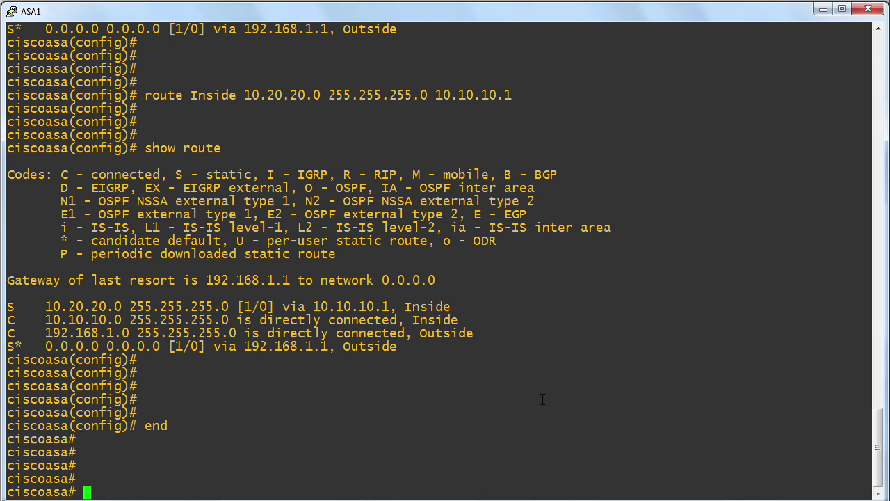
{"action": "type", "text": "ping 192.1"}
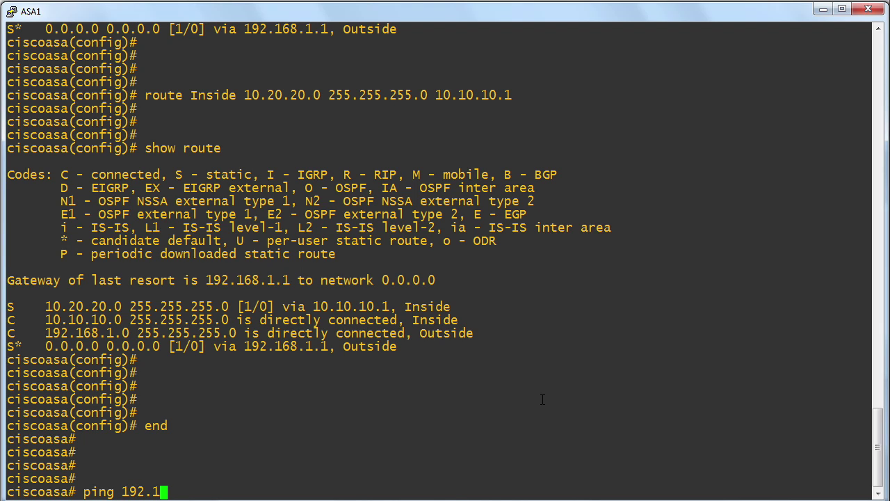
{"action": "type", "text": "68.2.2"}
{"action": "key", "text": "Return"}
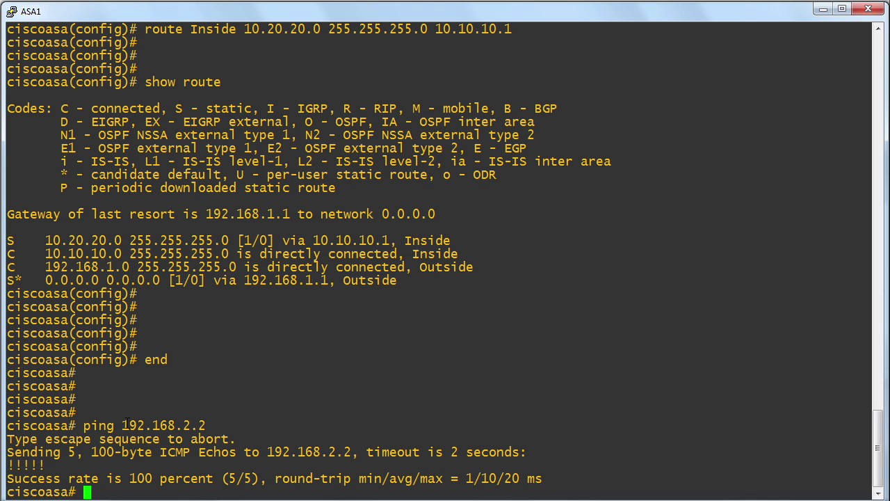
Highlight next hop 192.168.1.1 and the 192.168.2 ping target to compare them
{"action": "left_click_drag", "start_coordinate": [245, 280], "coordinate": [328, 279]}
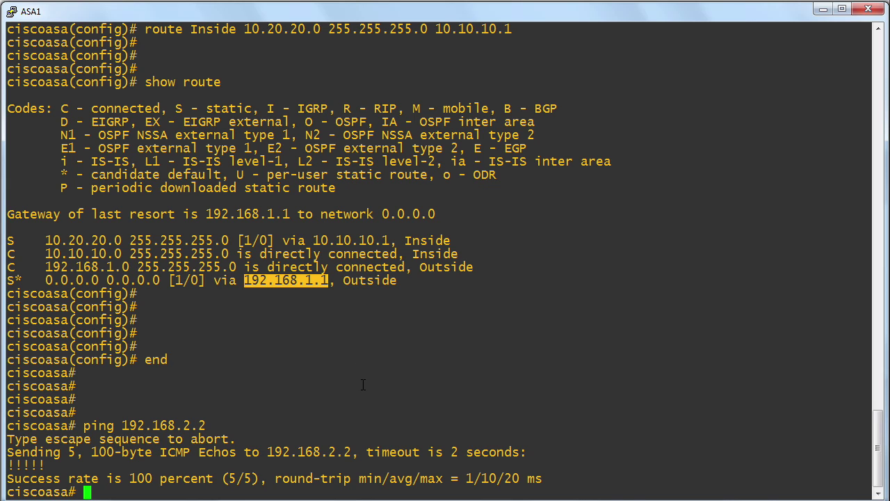
{"action": "left_click_drag", "start_coordinate": [122, 424], "coordinate": [190, 426]}
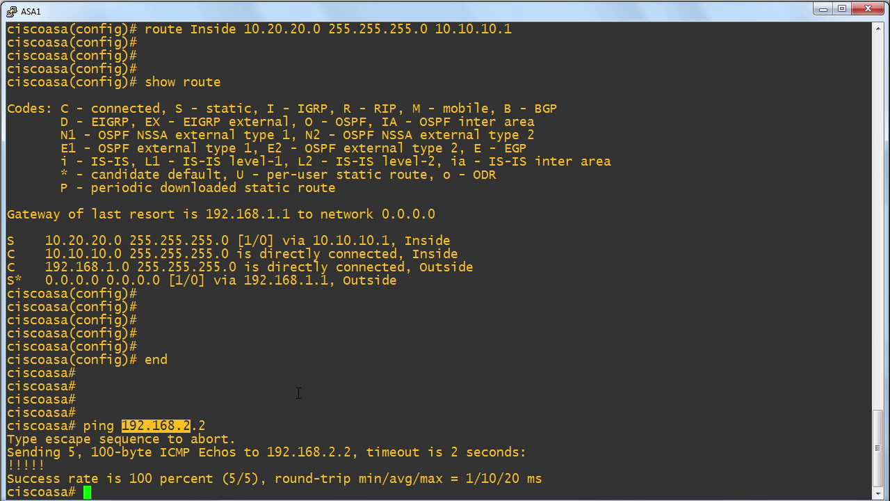
{"action": "left_click", "coordinate": [288, 344]}
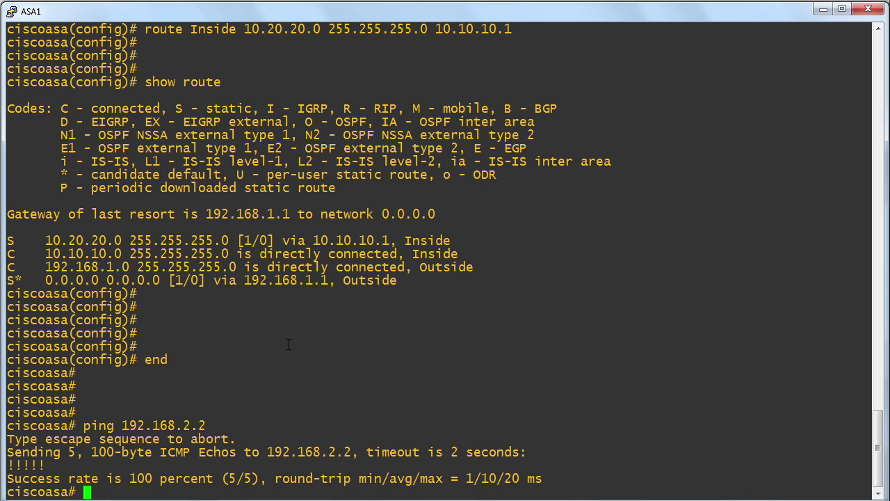
Note the 10.20.20.0 route and ping 10.20.20.1, succeeding 5/5
{"action": "key", "text": "Return"}
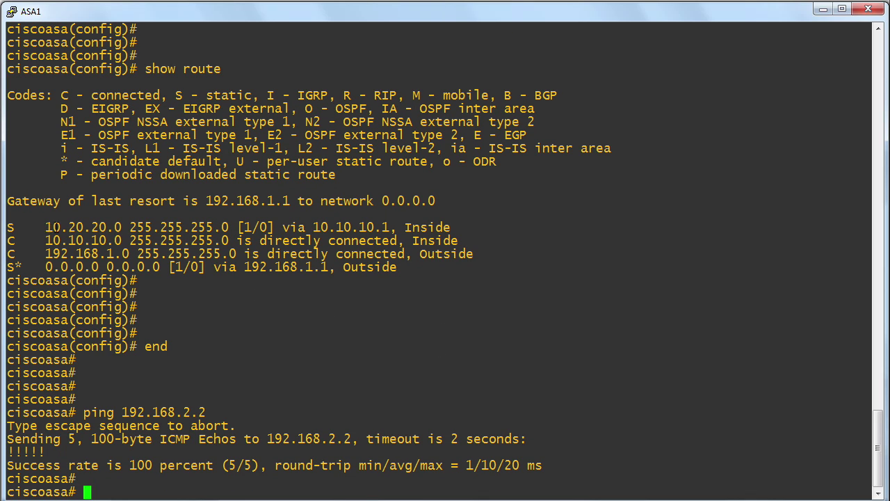
{"action": "left_click_drag", "start_coordinate": [46, 227], "coordinate": [122, 227]}
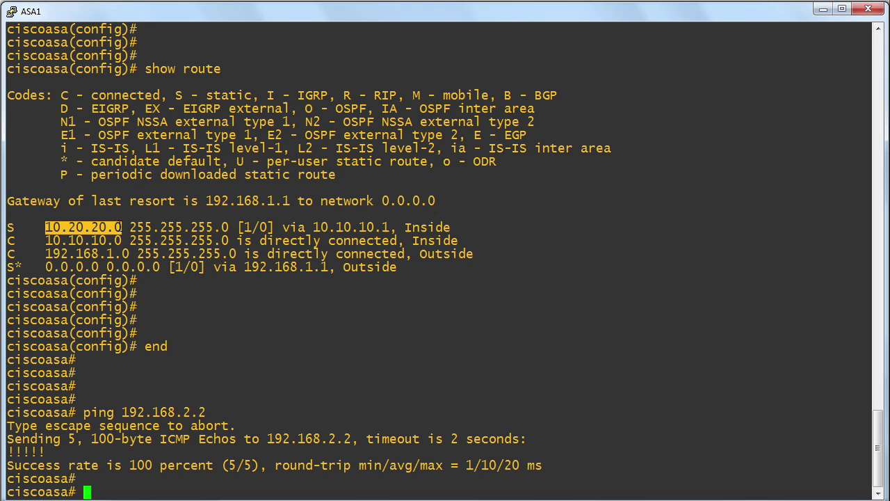
{"action": "left_click", "coordinate": [237, 317]}
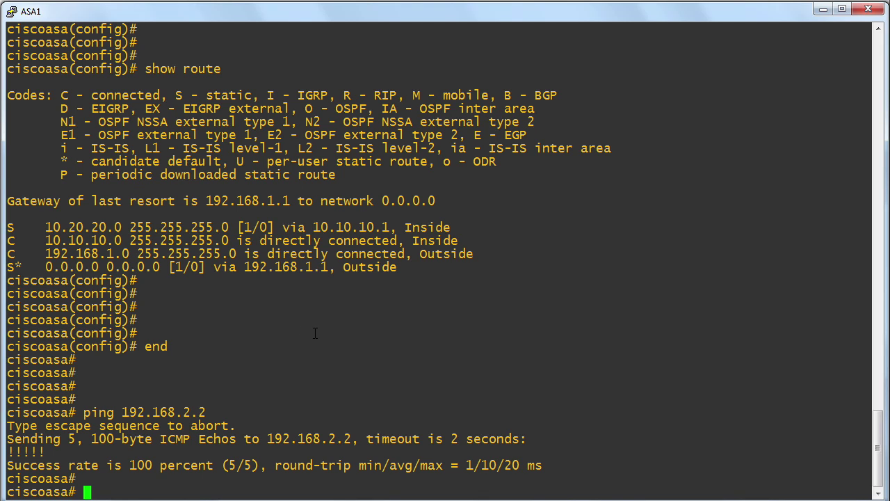
{"action": "type", "text": "ping 10"}
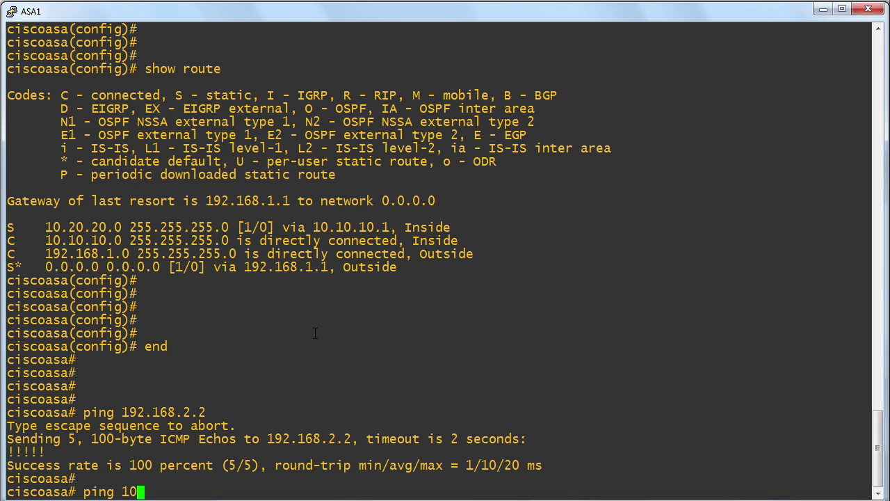
{"action": "type", "text": ".20.20."}
{"action": "type", "text": "1"}
{"action": "key", "text": "Return"}
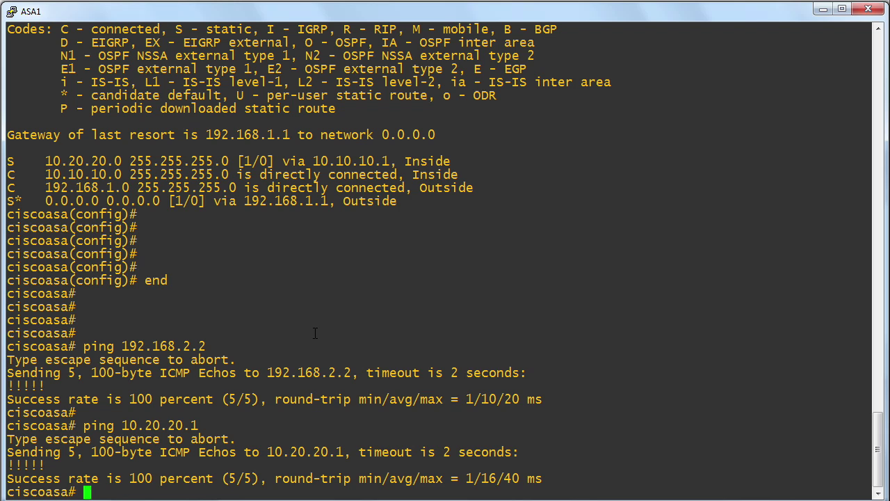
{"action": "key", "text": "Return"}
{"action": "key", "text": "Return"}
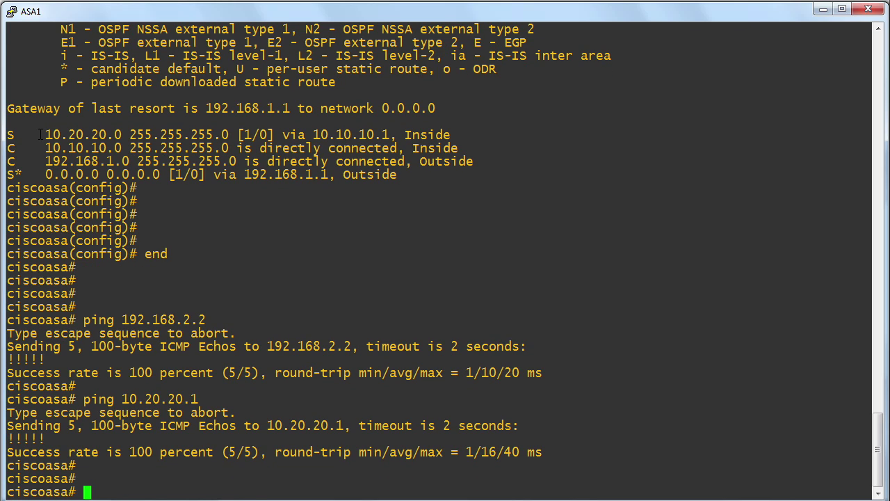
Highlight 10.20.20.0, Inside and next hop 10.10.10.1 in the static route line
{"action": "left_click_drag", "start_coordinate": [40, 134], "coordinate": [129, 134]}
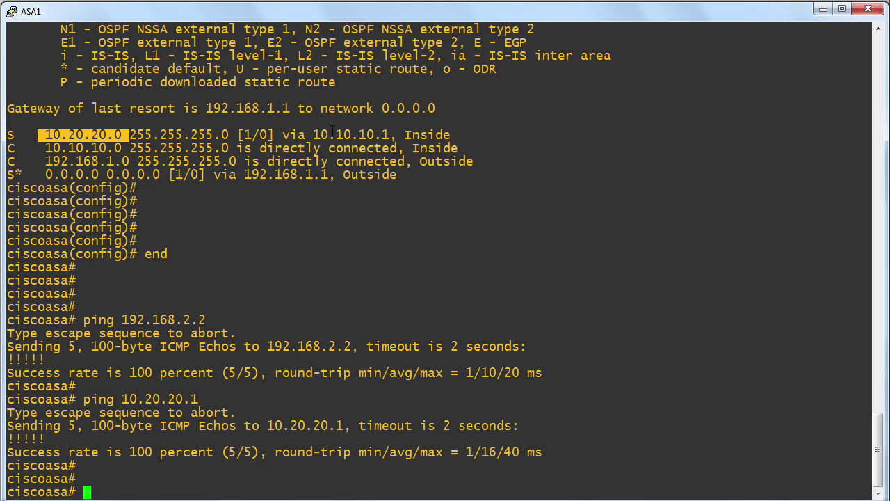
{"action": "left_click_drag", "start_coordinate": [400, 135], "coordinate": [453, 136]}
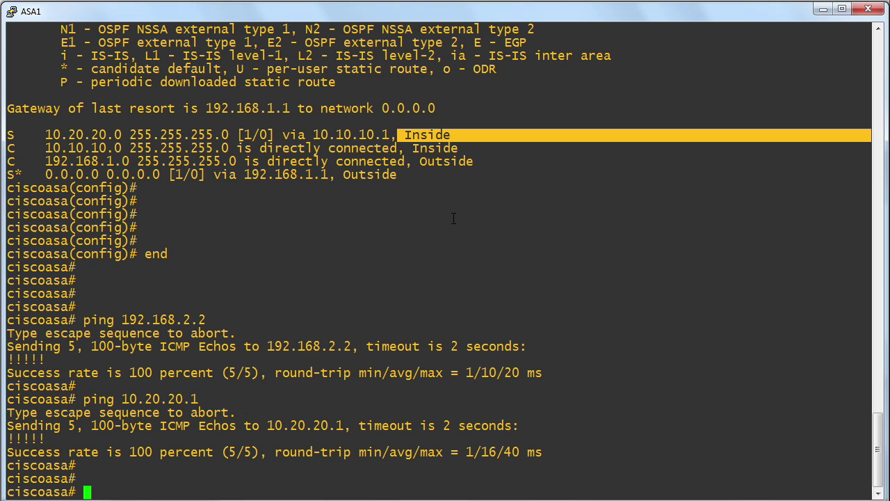
{"action": "left_click_drag", "start_coordinate": [313, 134], "coordinate": [388, 133]}
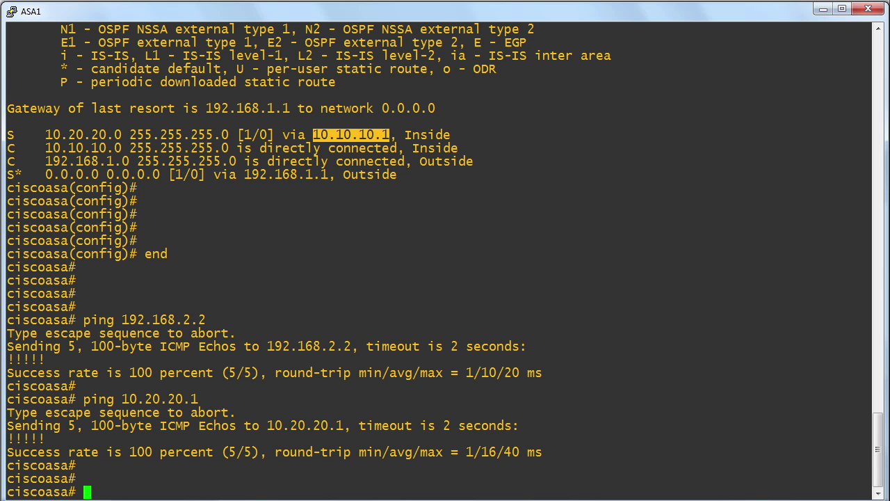
Bring the GNS3 Single ASA with Two DMZs topology window to the front
{"action": "left_click", "coordinate": [557, 459]}
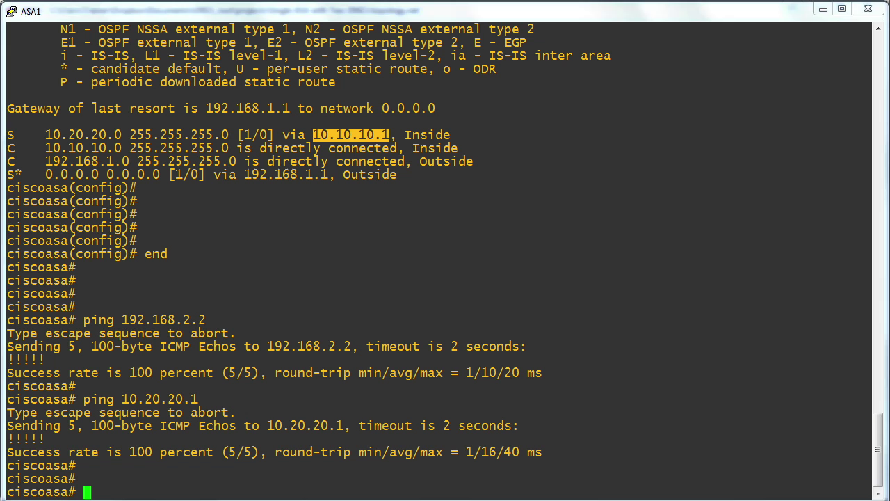
Run 'show run | inc route' on ASA1 to list the Outside default and Inside 10.20.20.0 routes
{"action": "left_click", "coordinate": [377, 393]}
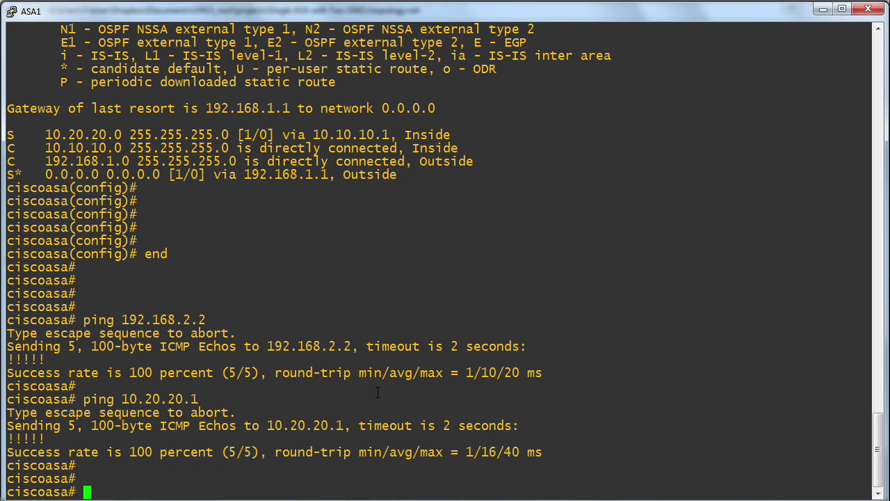
{"action": "key", "text": "Return"}
{"action": "key", "text": "Return"}
{"action": "key", "text": "Return"}
{"action": "key", "text": "Return"}
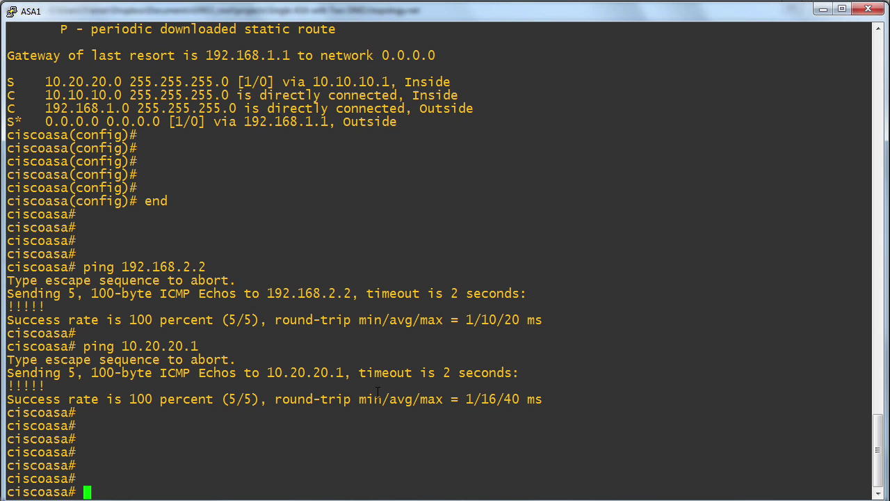
{"action": "type", "text": "show run | "}
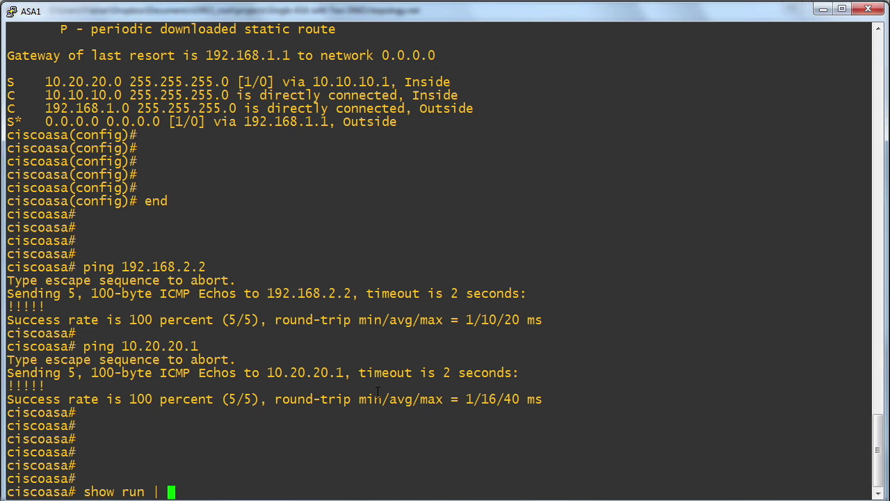
{"action": "type", "text": "inc route"}
{"action": "key", "text": "Return"}
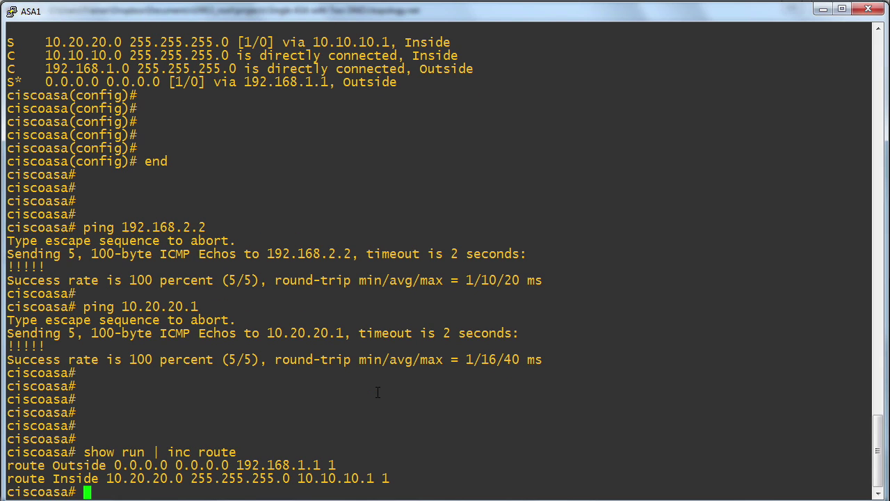